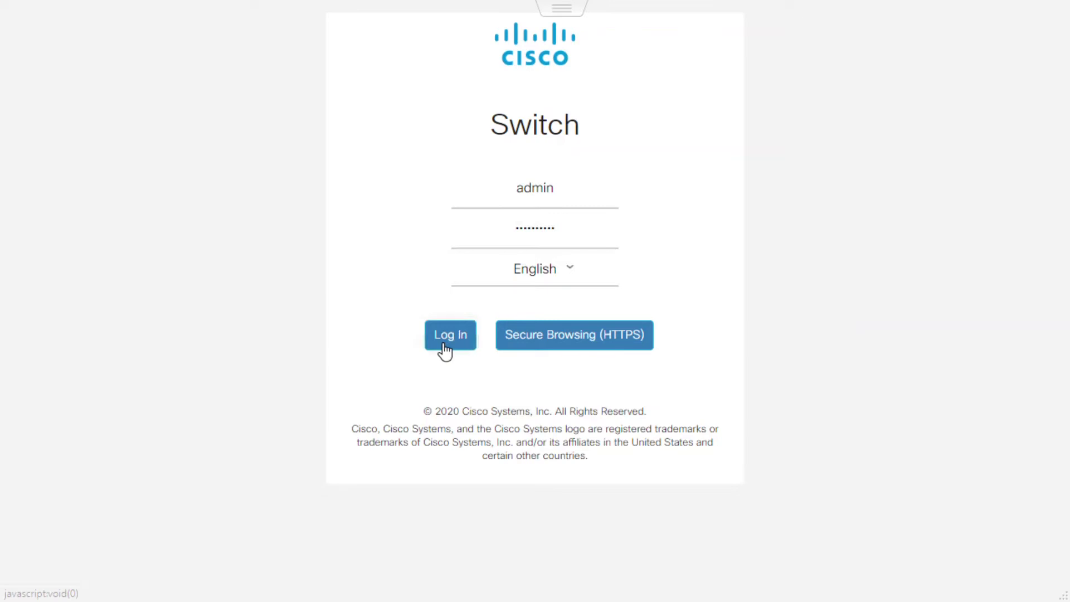
Log in and back up the running configuration over HTTP/HTTPS as running-config.txt, excluding sensitive data.
left_click(443, 349)
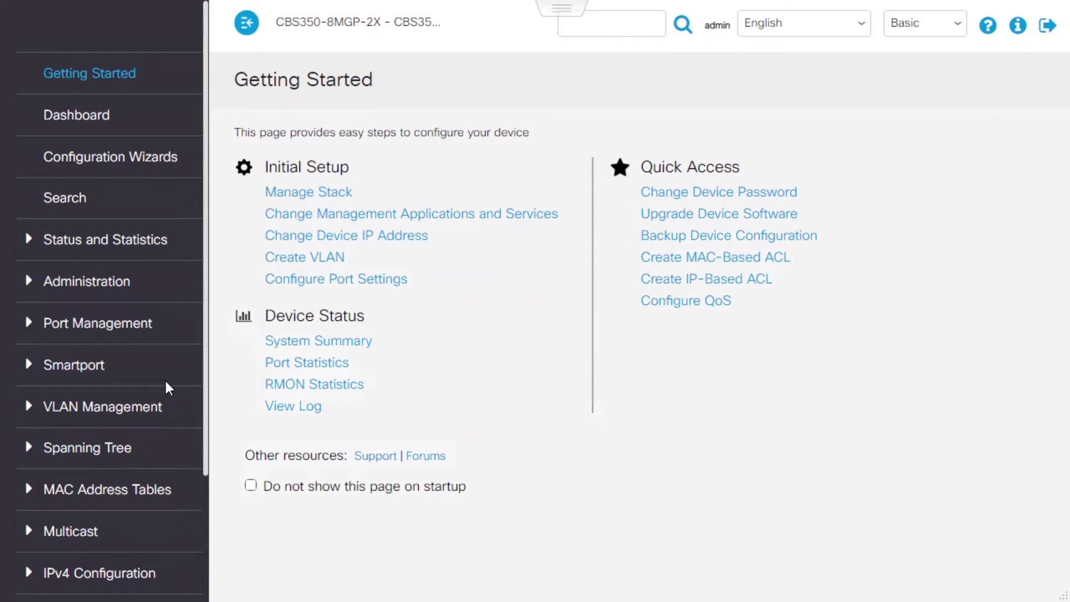
left_click(88, 282)
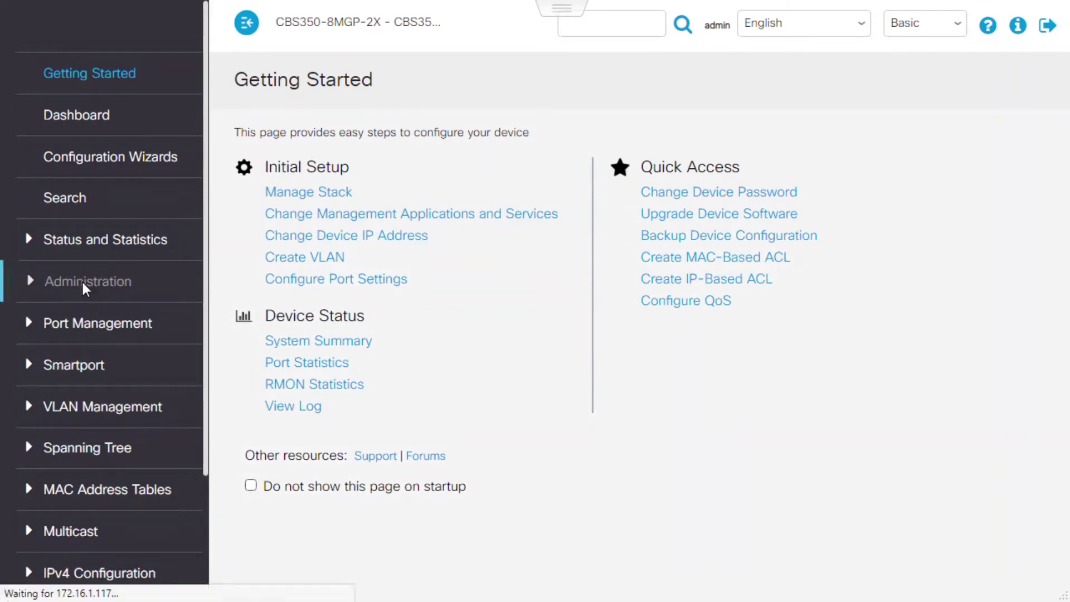
scroll(211, 233, "down", 4)
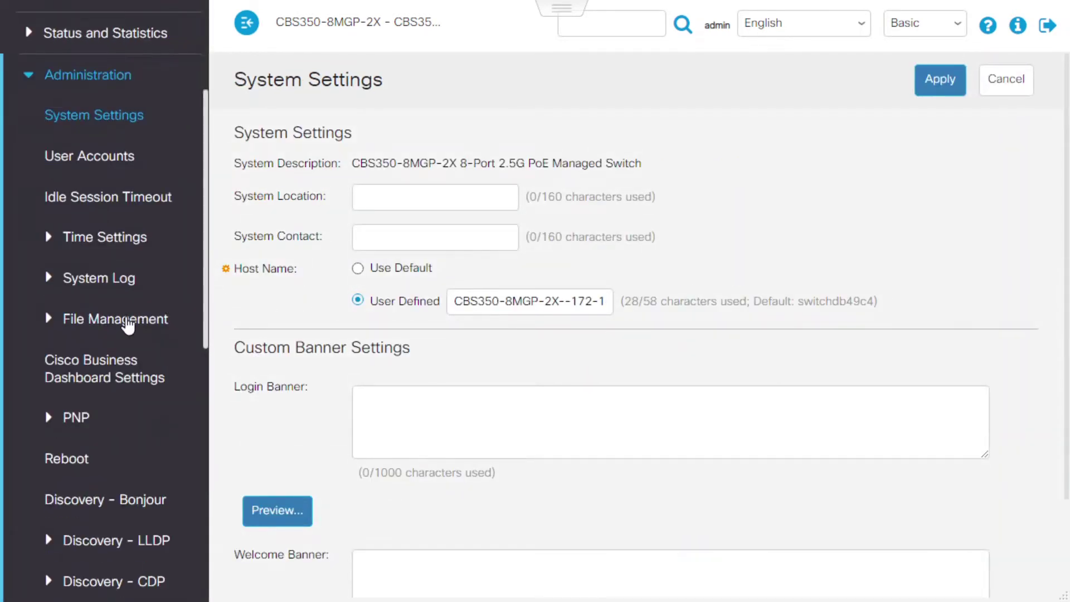
left_click(127, 322)
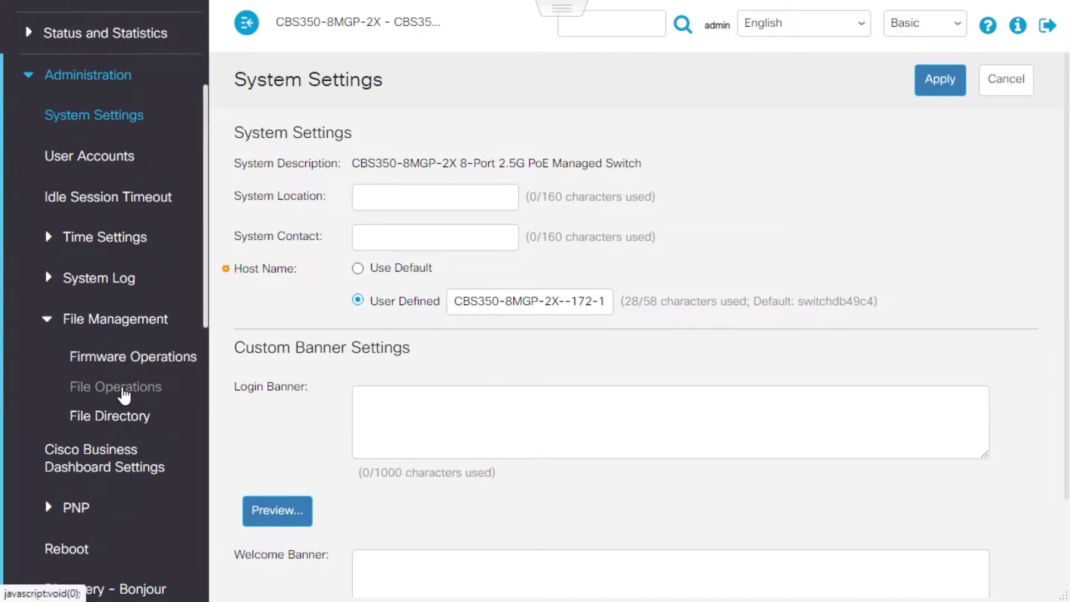
left_click(123, 390)
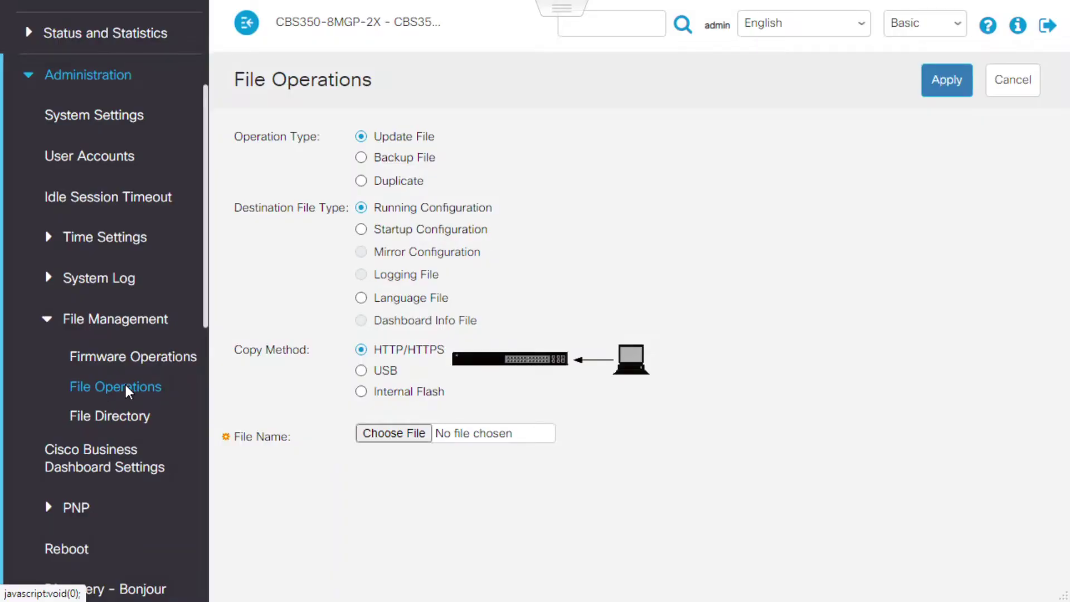
left_click(361, 158)
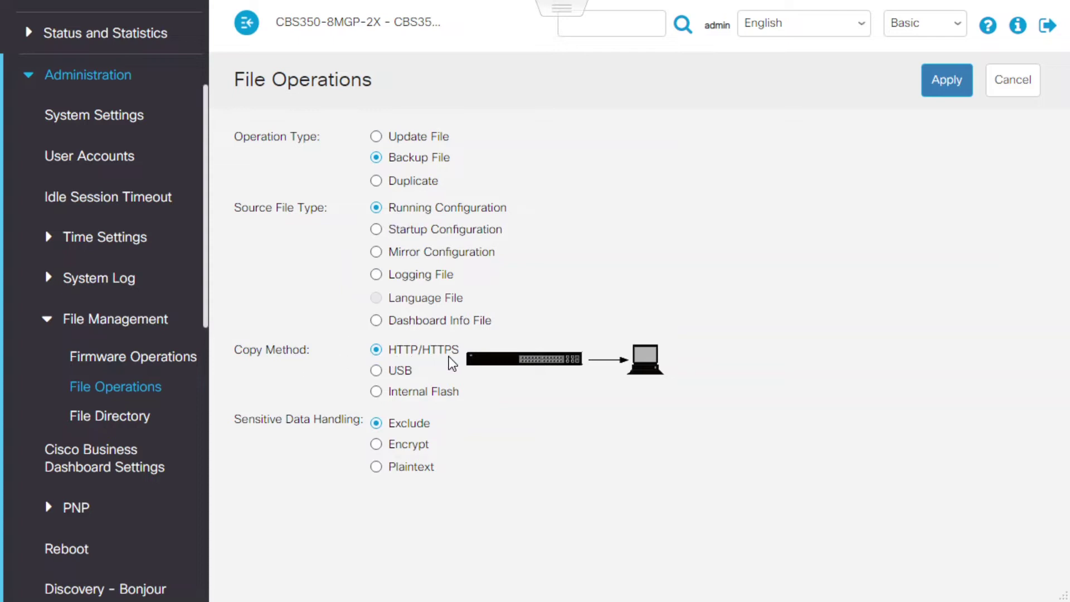
left_click(934, 84)
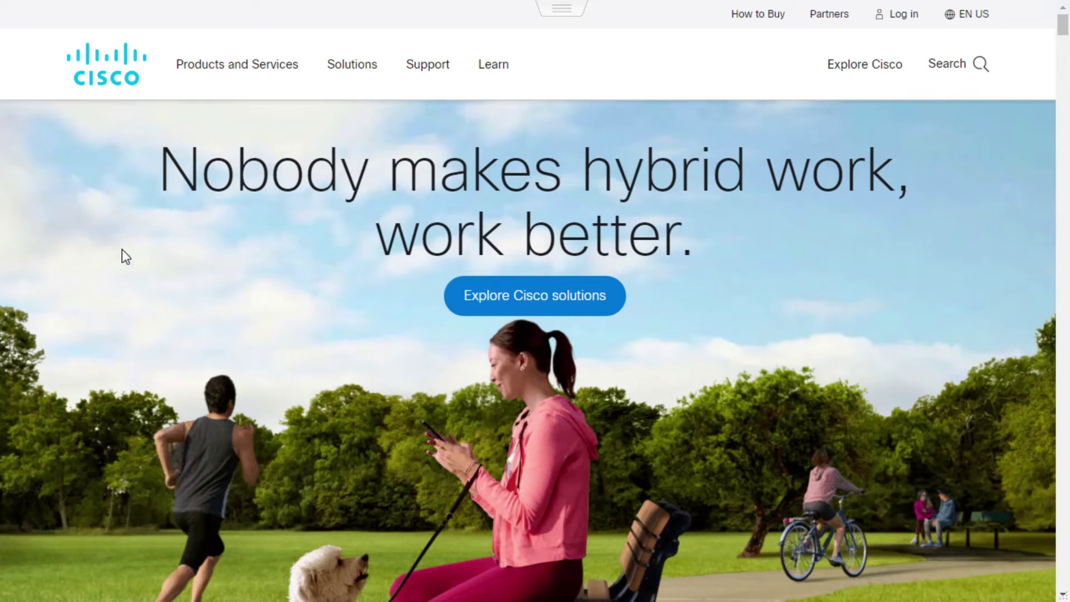
Search Cisco's Software Central for 'Business 350'.
left_click(428, 66)
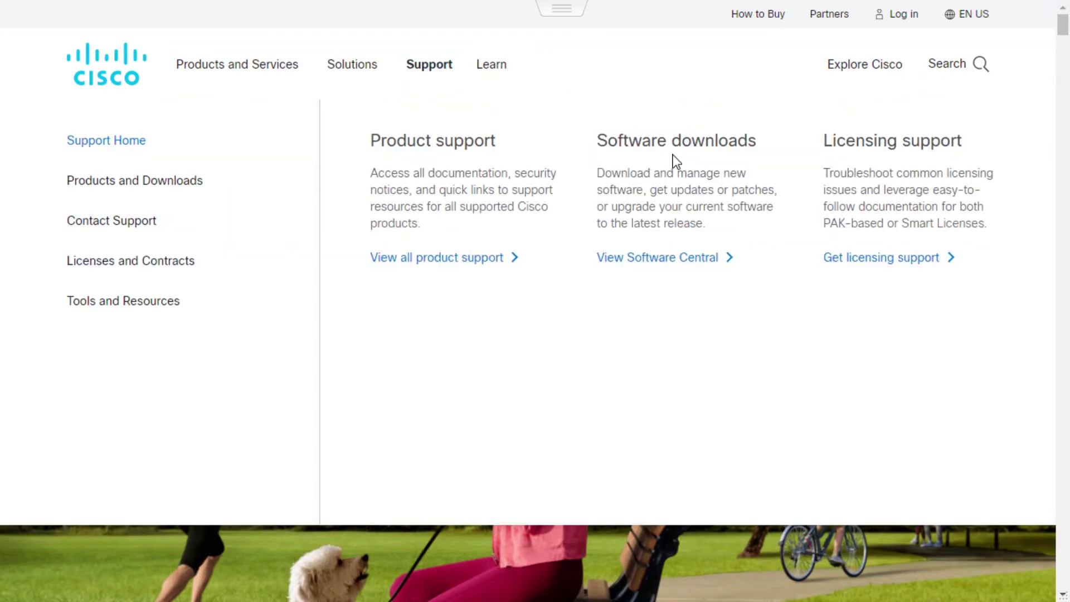
left_click(664, 262)
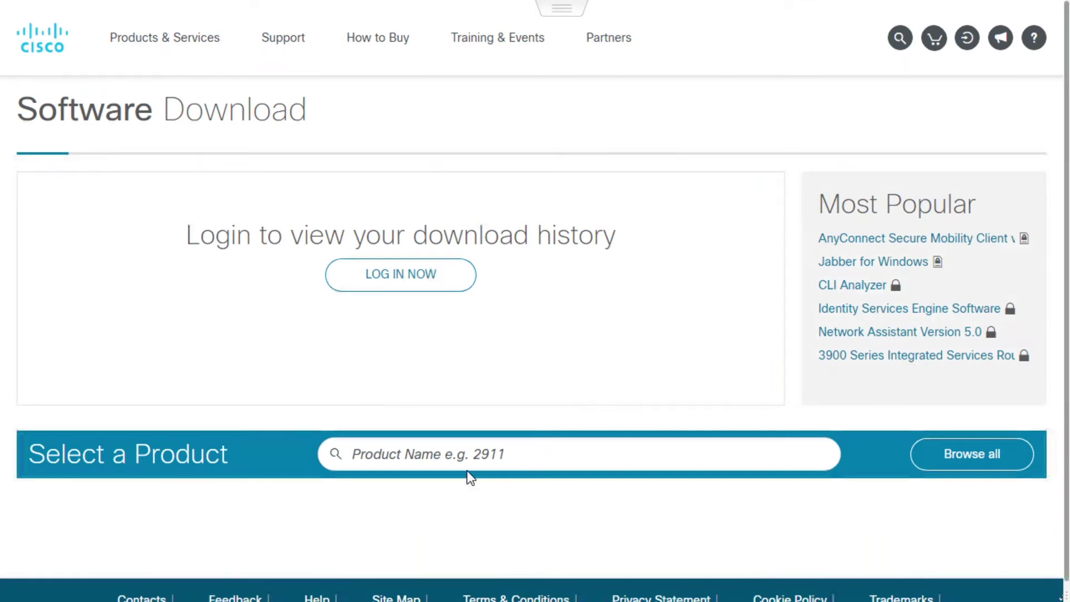
left_click(458, 457)
type("Business 3")
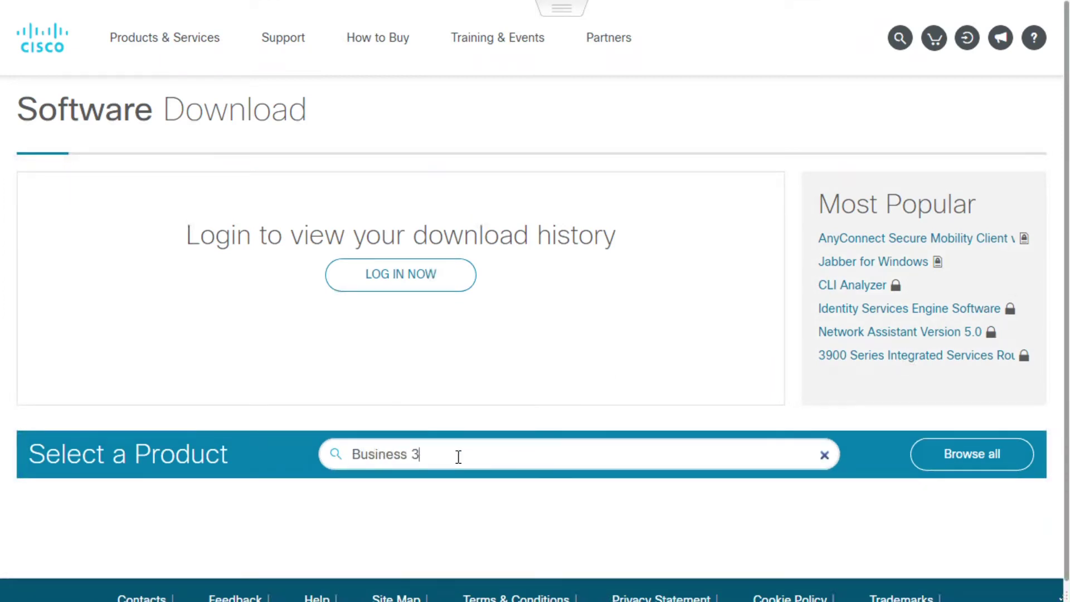
type("50")
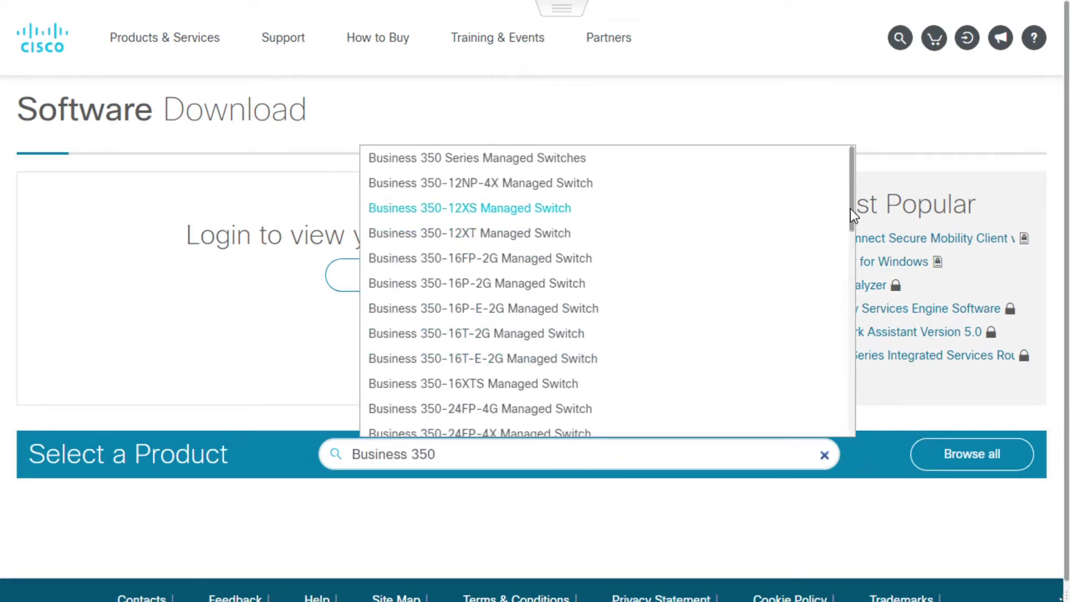
left_click_drag(852, 222, 856, 294)
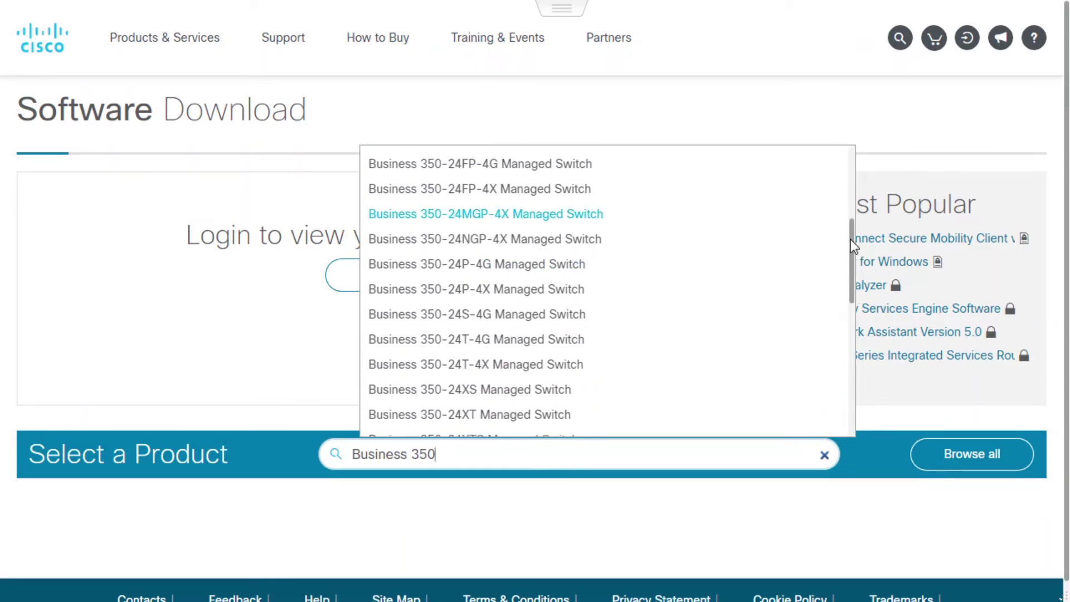
scroll(847, 298, "down", 3)
scroll(845, 293, "down", 3)
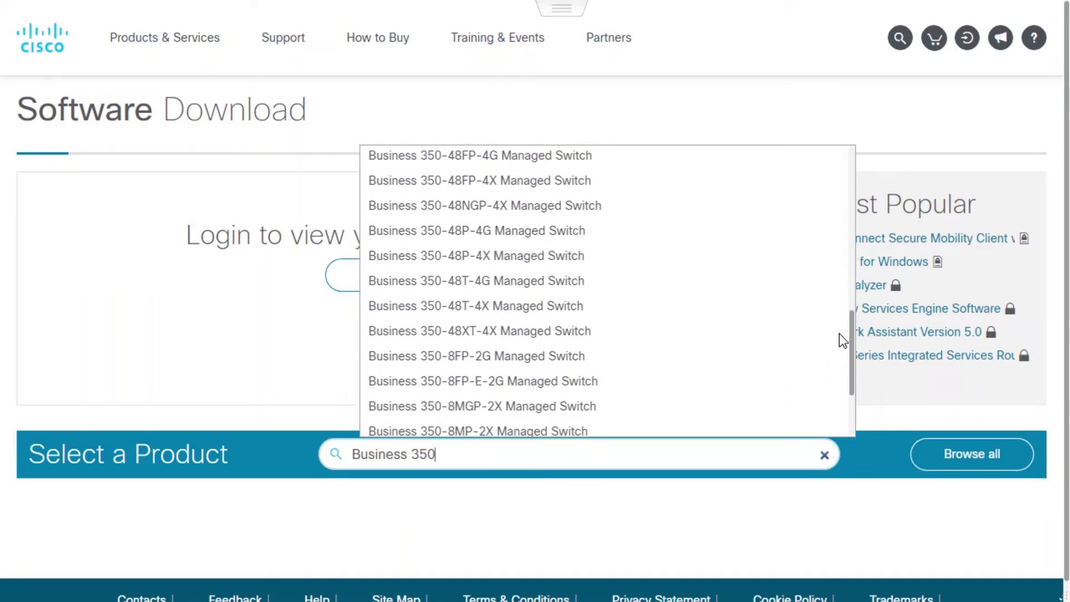
Download the CBS350 Firmware Version 3.1.1.7 image for the Business 350-8MGP-2X Managed Switch.
left_click(511, 405)
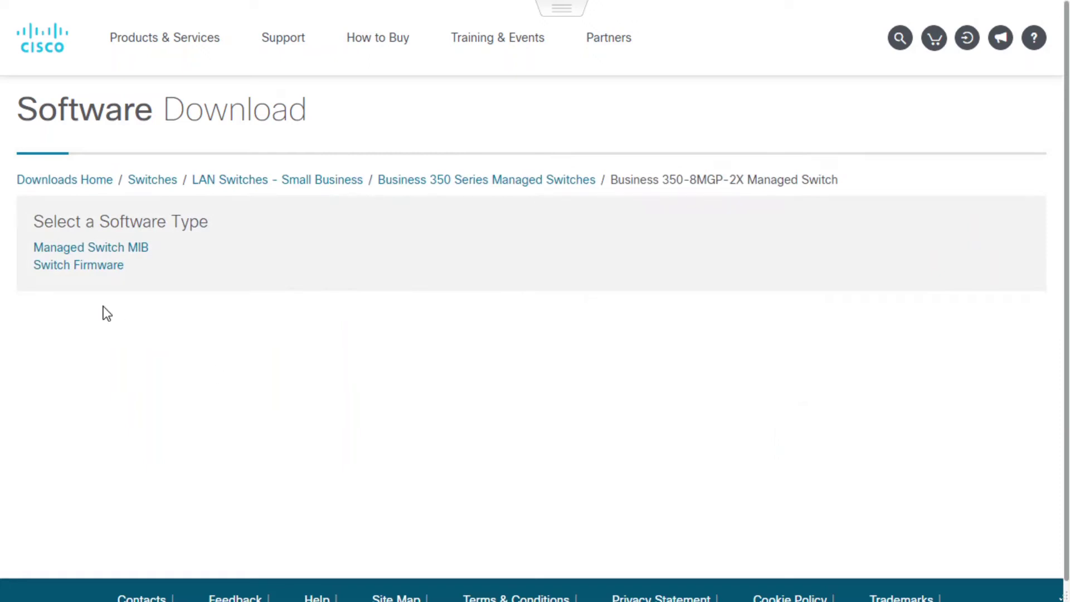
left_click(80, 268)
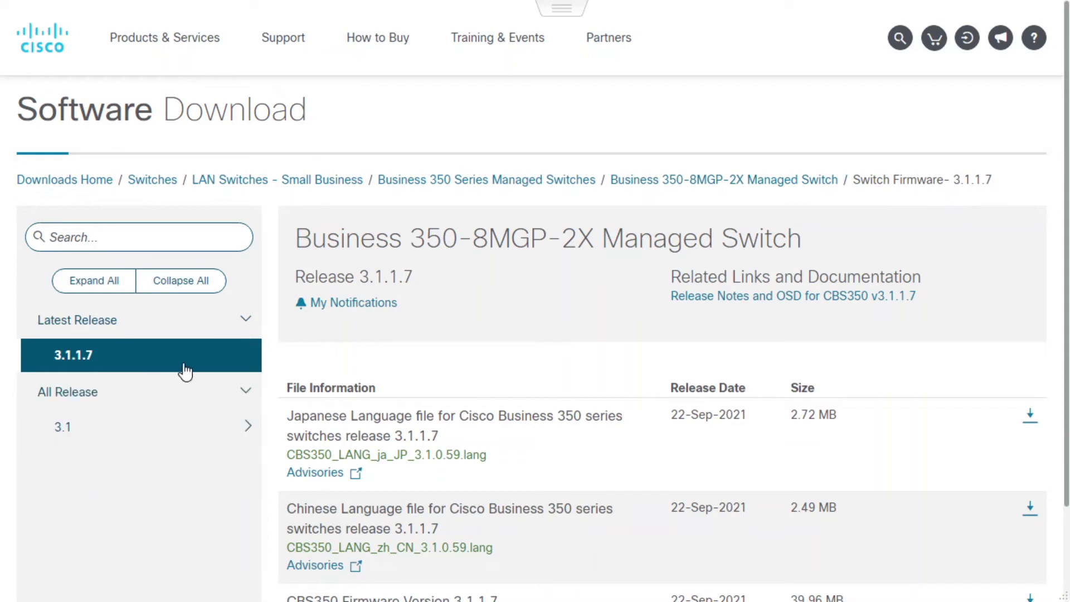
left_click_drag(1069, 272, 1068, 413)
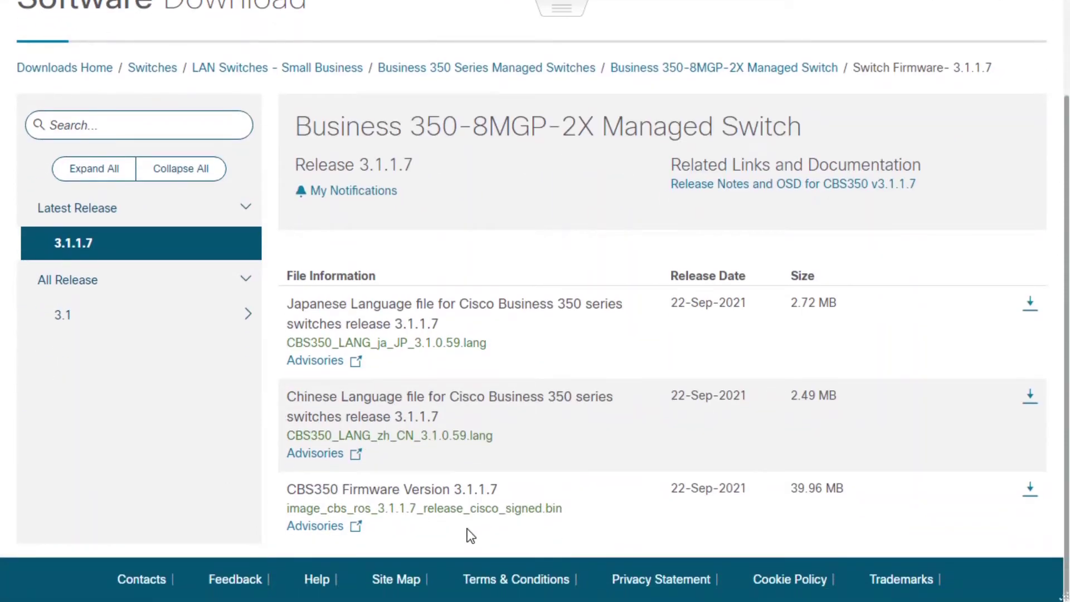
left_click(1030, 490)
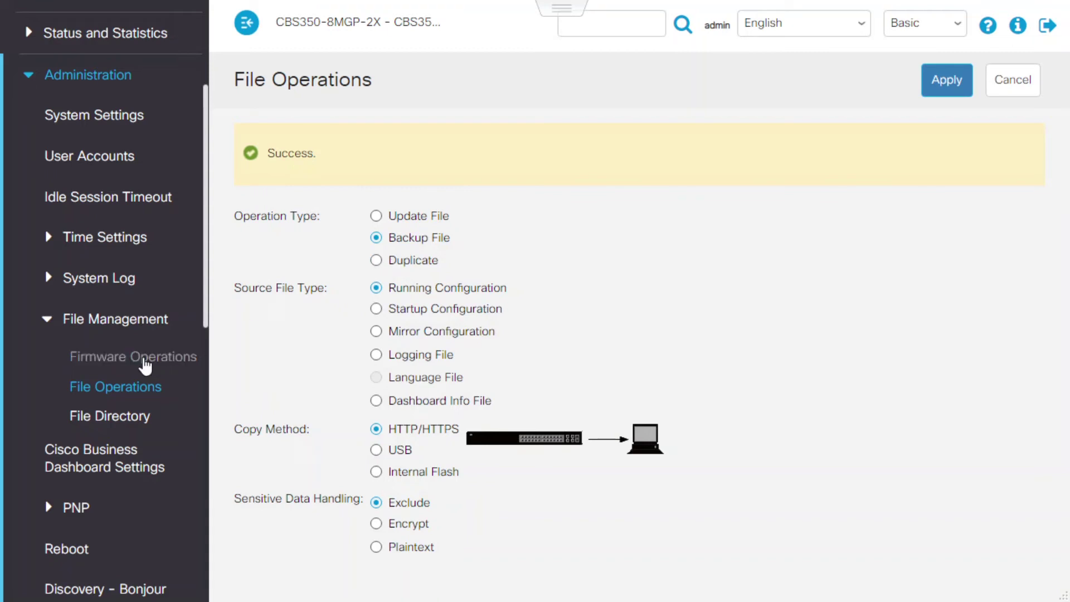
Update the switch firmware over HTTP/HTTPS with image_cbs_ros_3.1.1.7_release_cisco_signed.bin from Downloads.
left_click(146, 362)
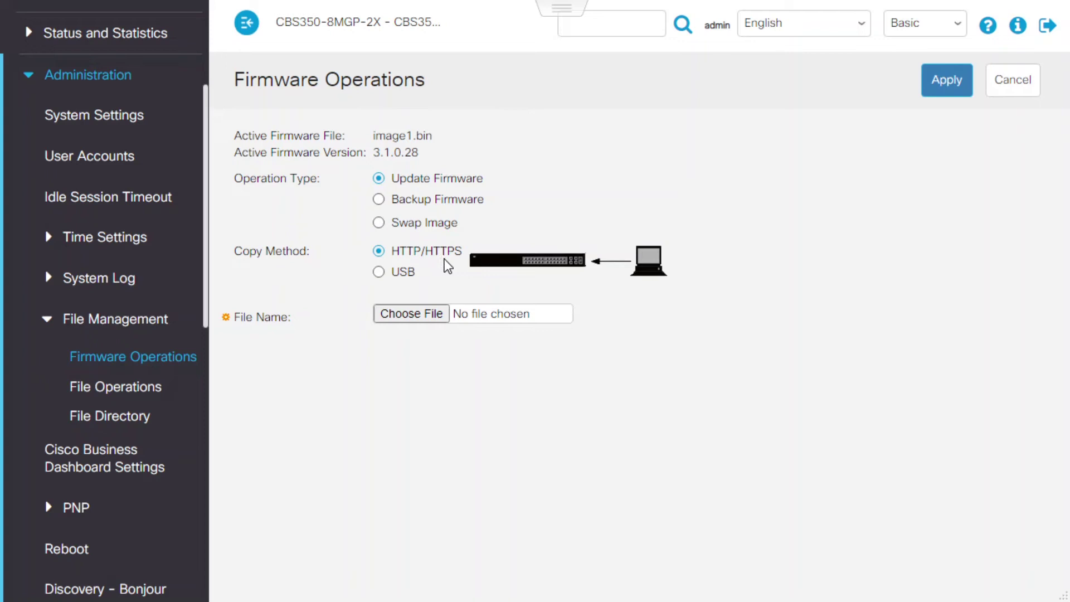
left_click(431, 315)
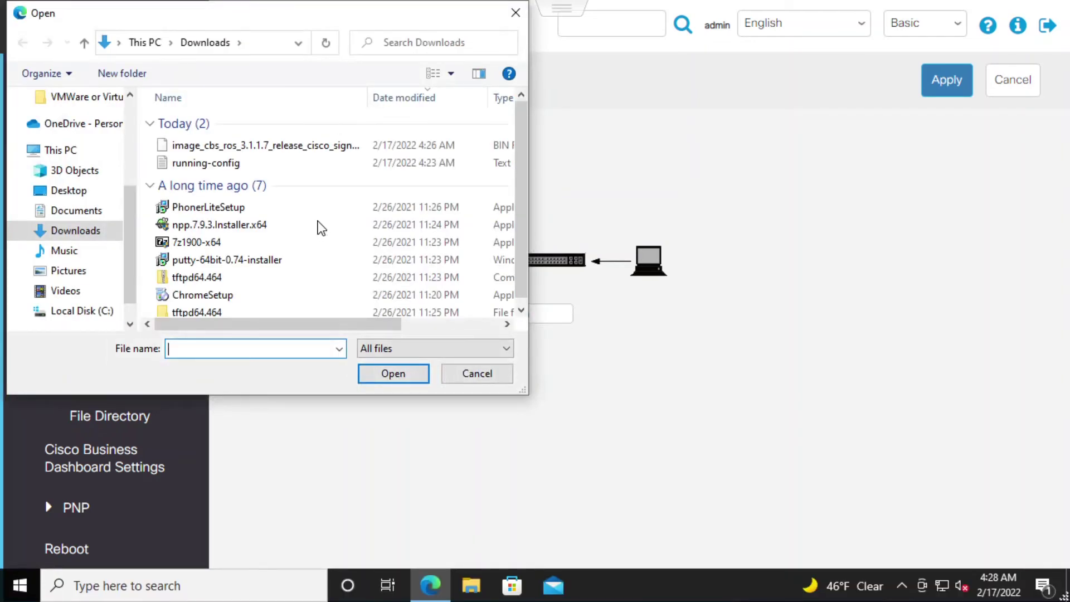
left_click(274, 153)
left_click(394, 378)
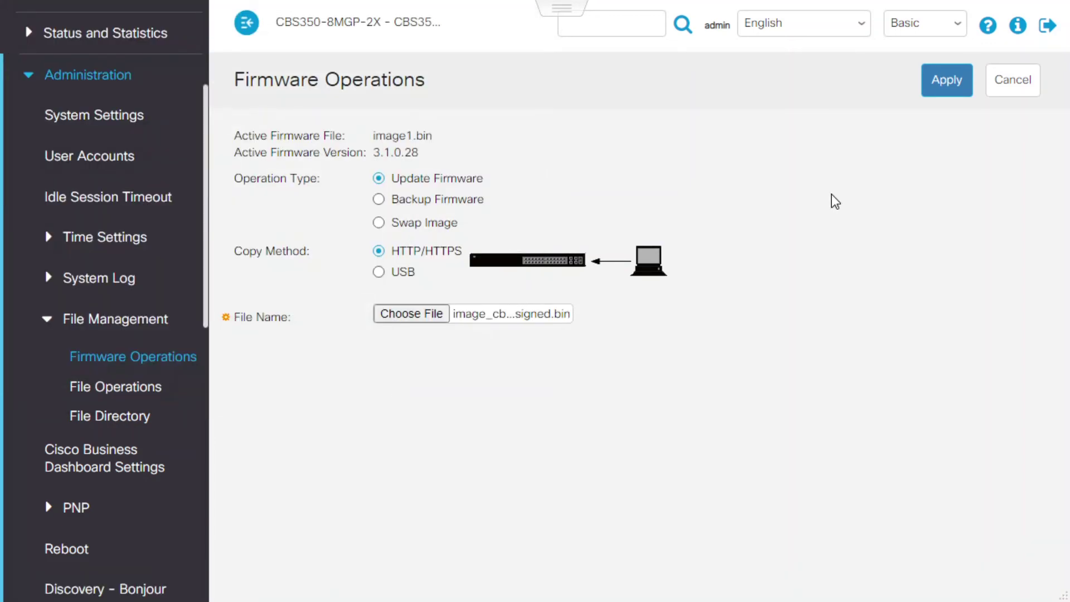
left_click(949, 89)
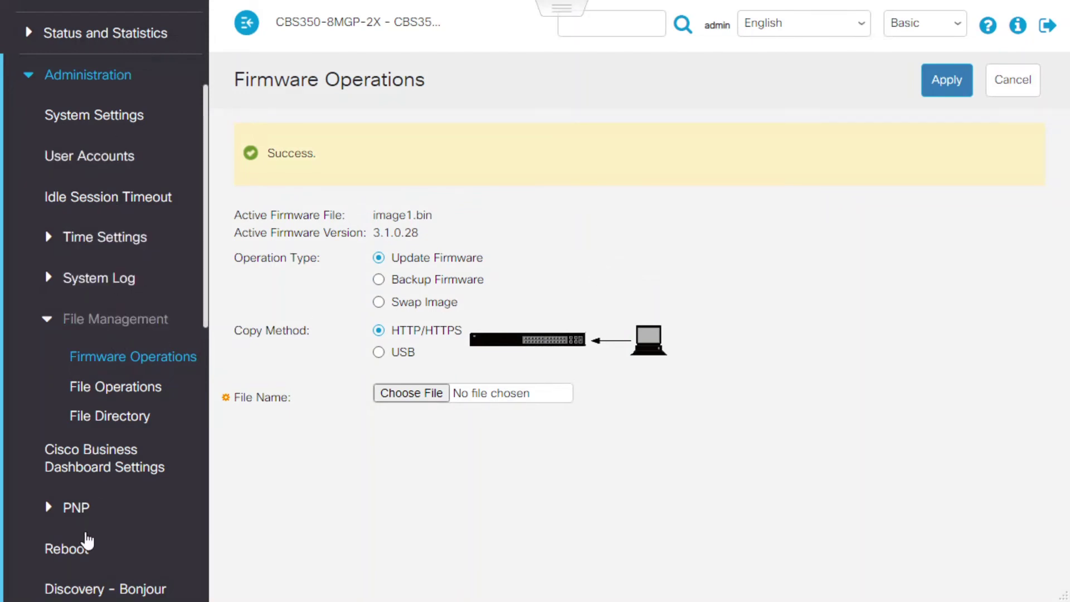
Reboot the switch immediately and confirm the reboot.
left_click(82, 551)
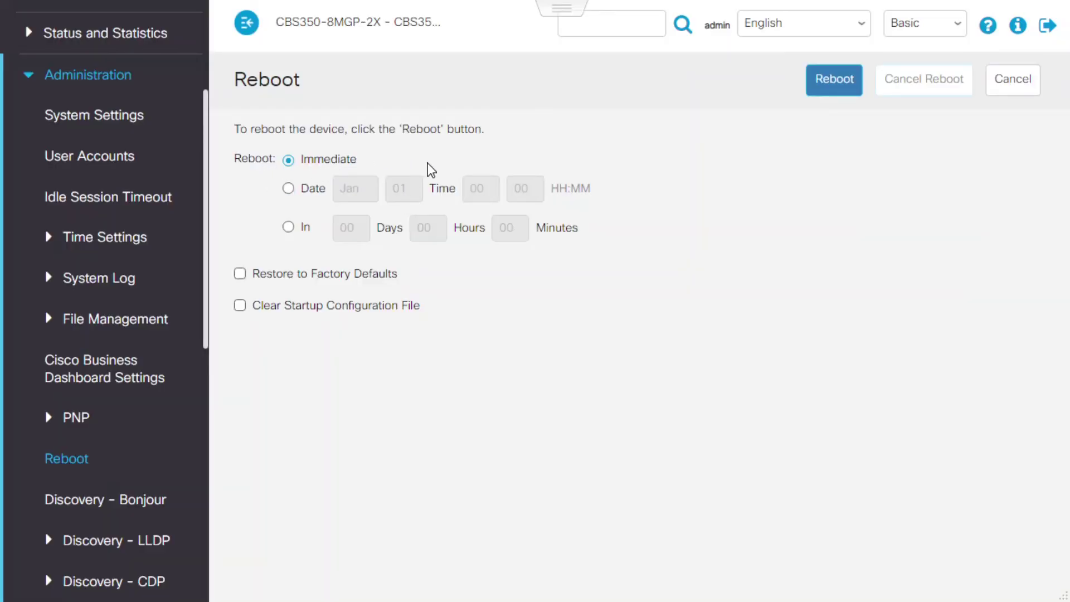
left_click(844, 83)
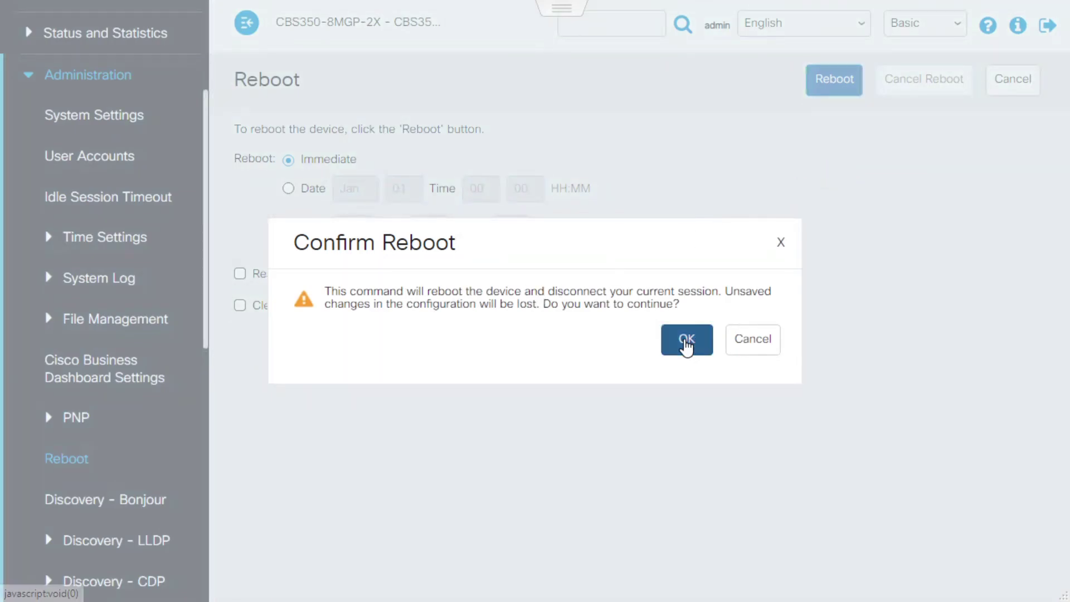
left_click(686, 341)
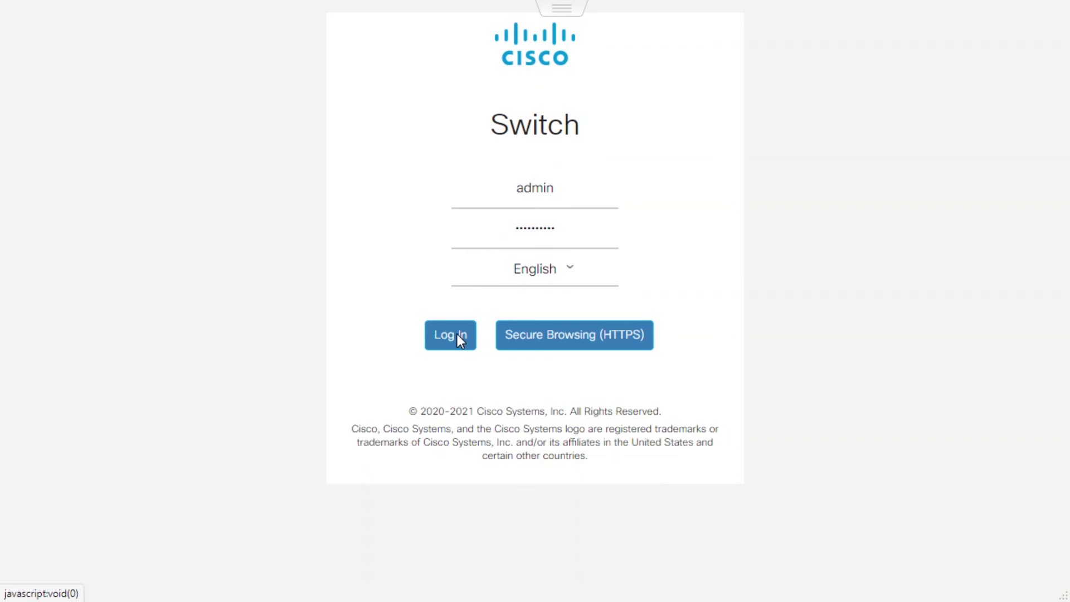
Log back in and view Firmware Operations showing active firmware 3.1.1.7.
left_click(457, 334)
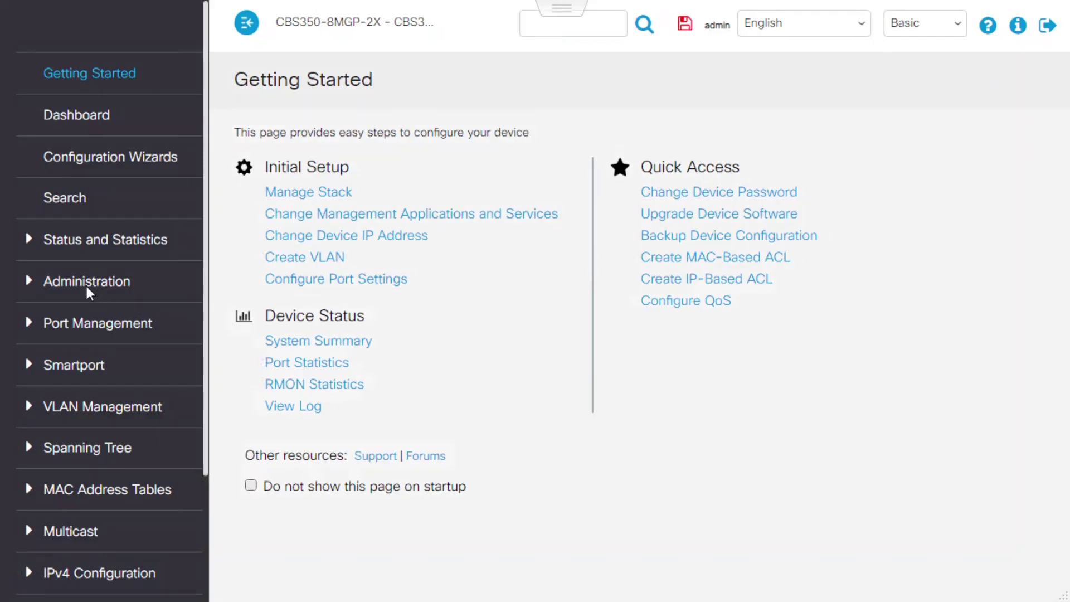
left_click(72, 288)
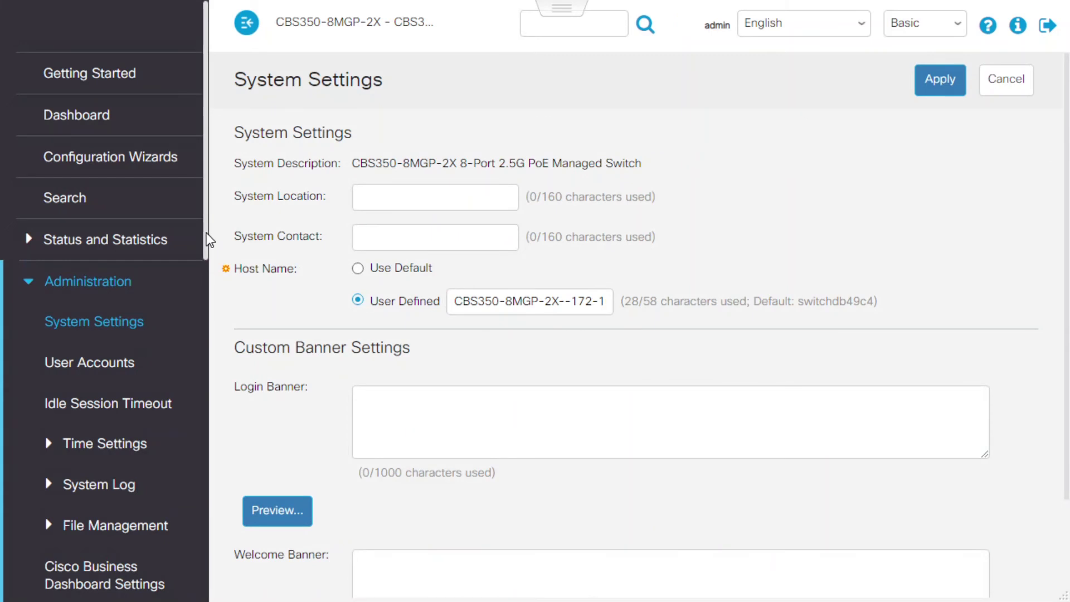
scroll(206, 240, "down", 4)
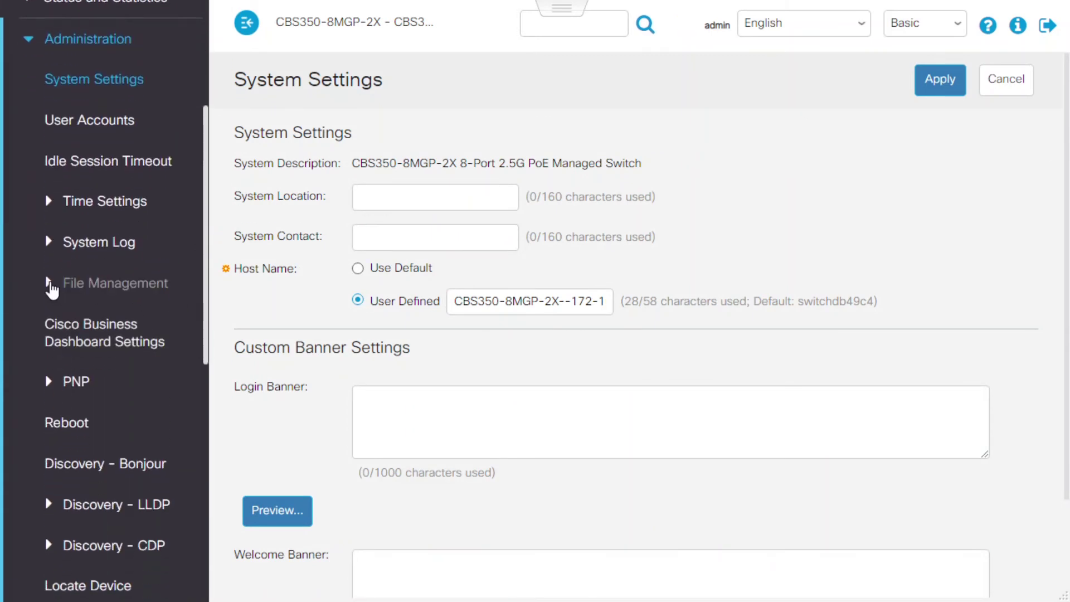
left_click(52, 283)
left_click(136, 328)
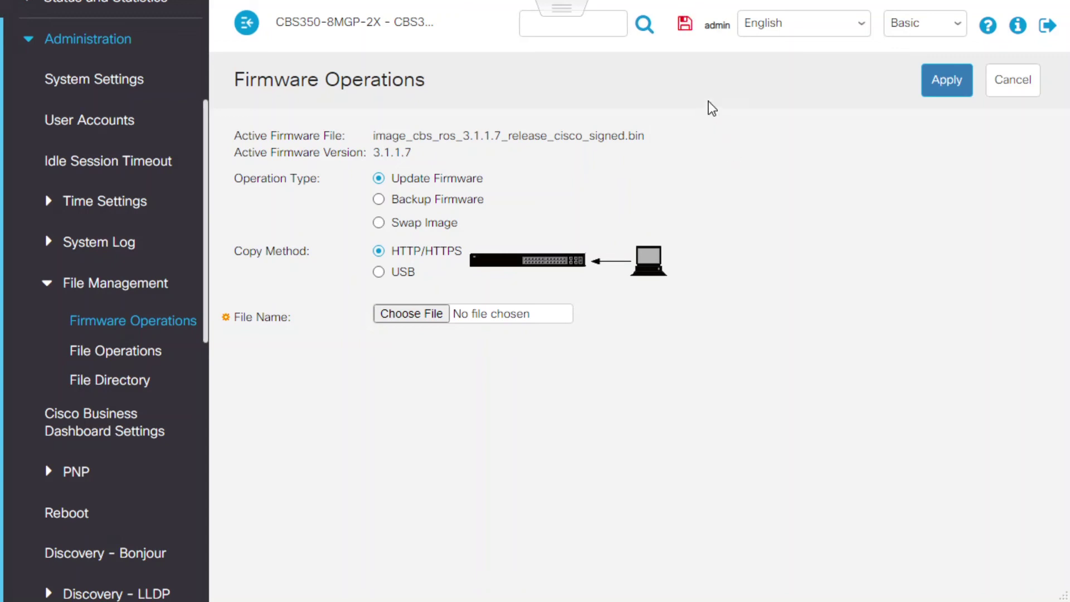
Copy the running-config to the startup-config with the header save icon.
left_click(688, 35)
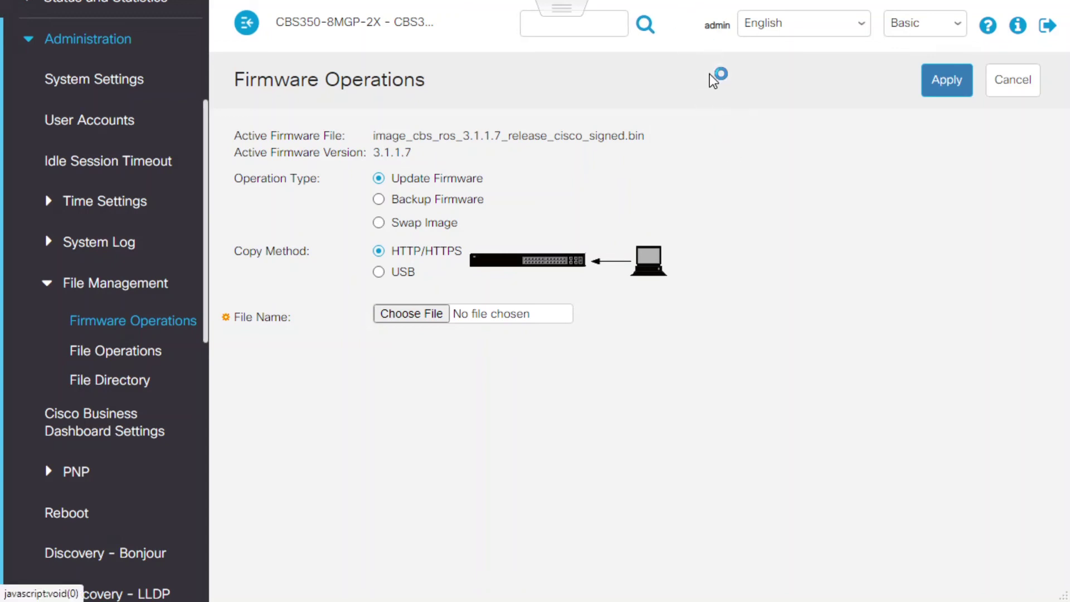